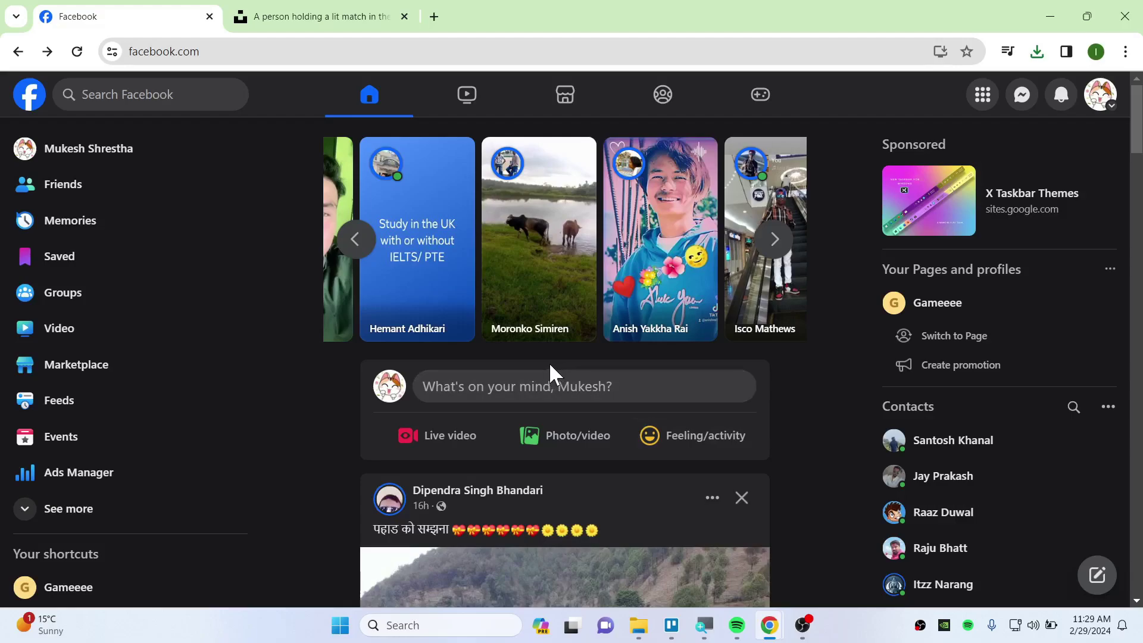
Step: Start a new post and open its Public audience choices to reach Custom
{"action": "left_click", "coordinate": [599, 389]}
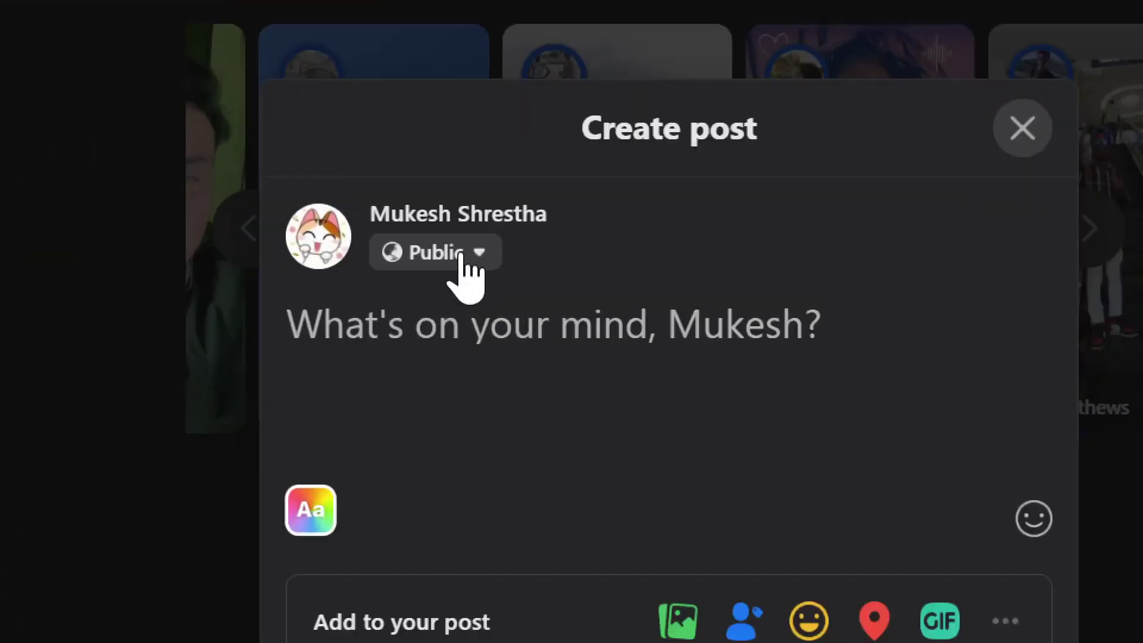
{"action": "left_click", "coordinate": [458, 254]}
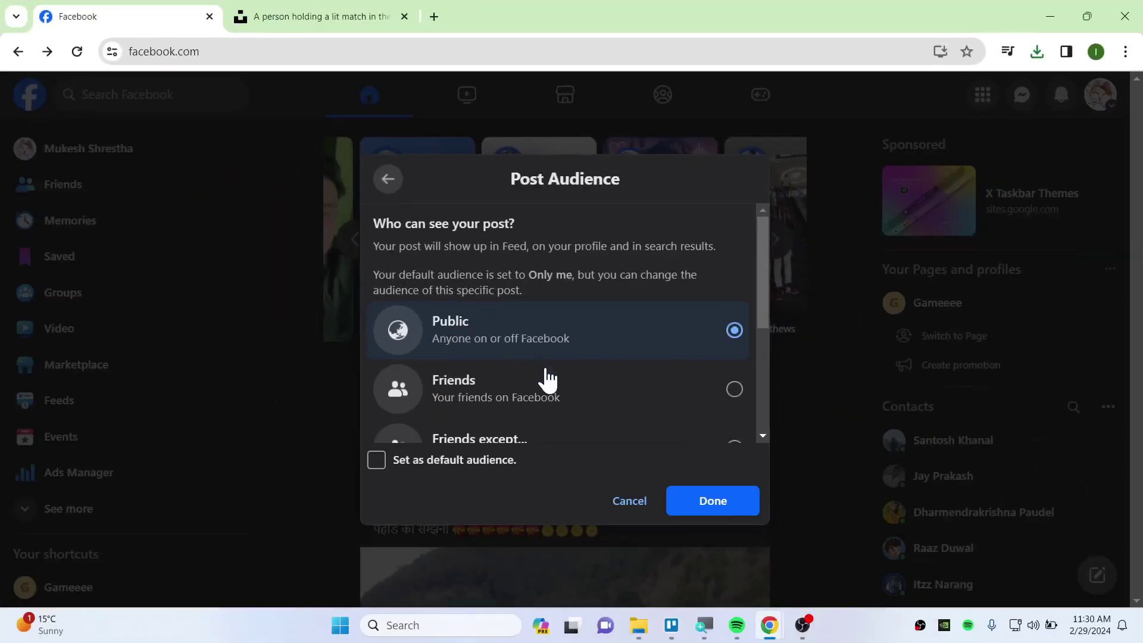
{"action": "scroll", "coordinate": [579, 382], "scroll_direction": "down", "scroll_amount": 3}
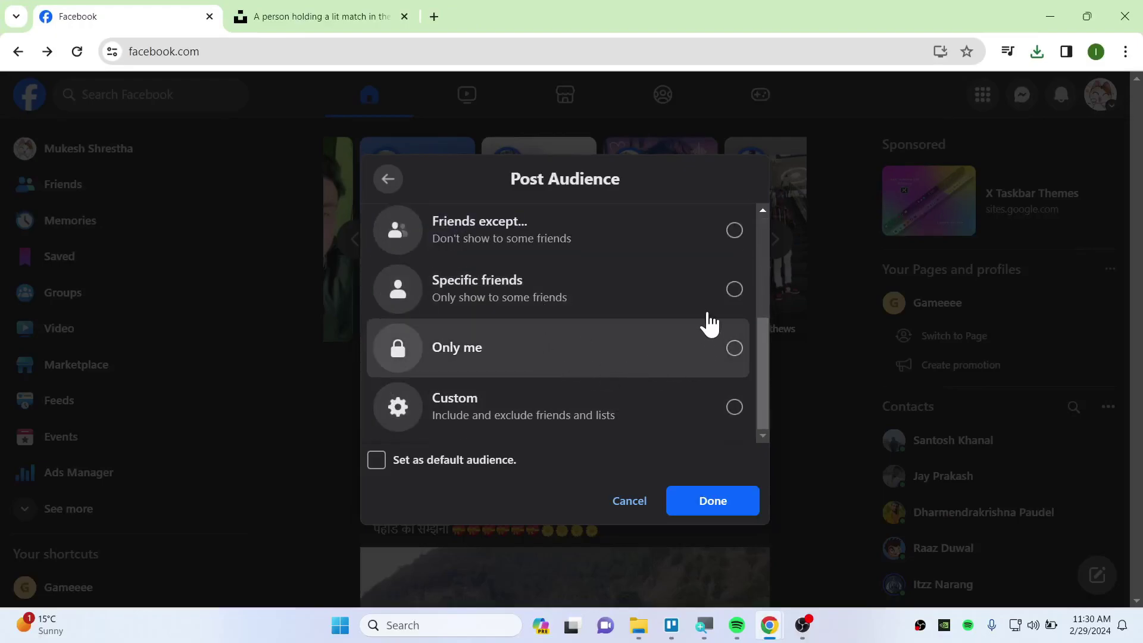
{"action": "scroll", "coordinate": [666, 284], "scroll_direction": "up", "scroll_amount": 3}
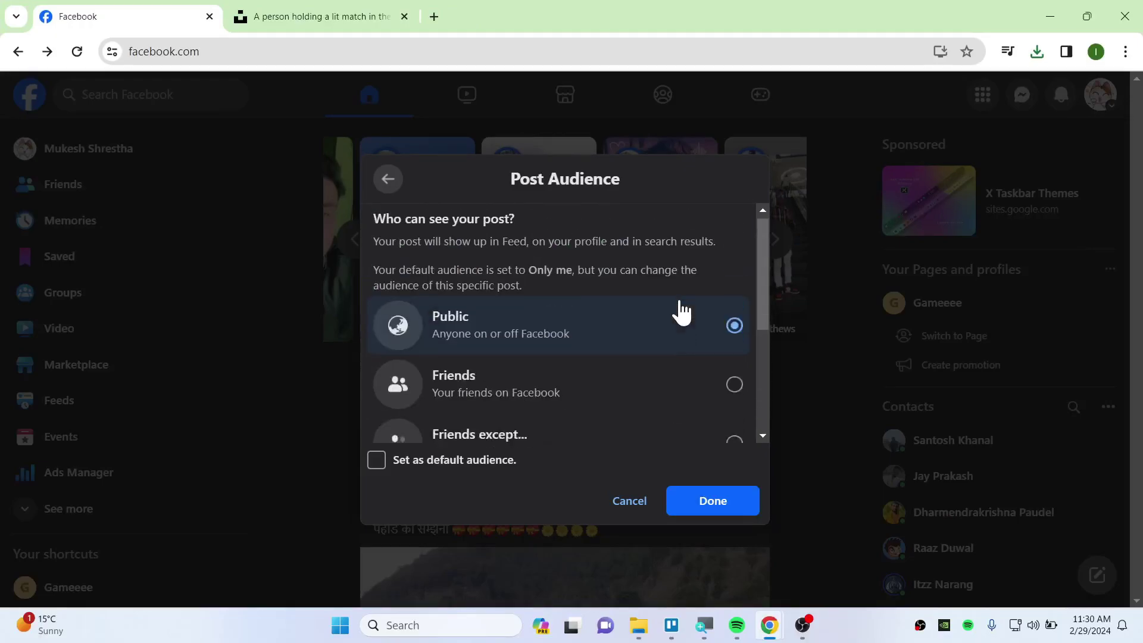
{"action": "scroll", "coordinate": [663, 372], "scroll_direction": "down", "scroll_amount": 3}
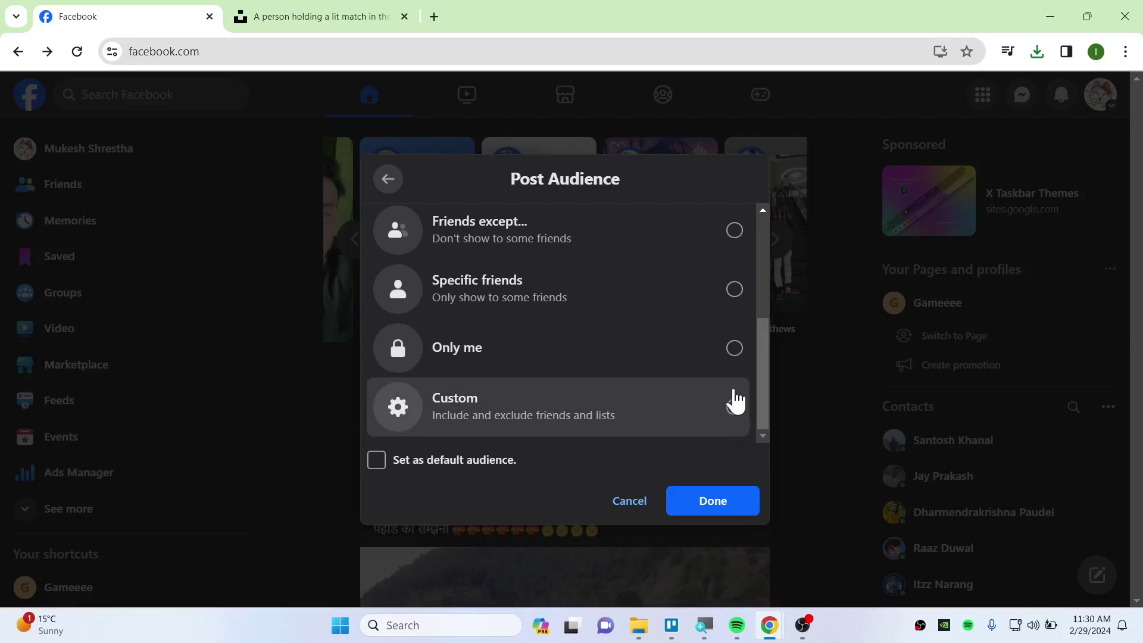
Step: Leave Custom without adding anyone and set the post audience to Only me
{"action": "left_click", "coordinate": [695, 414]}
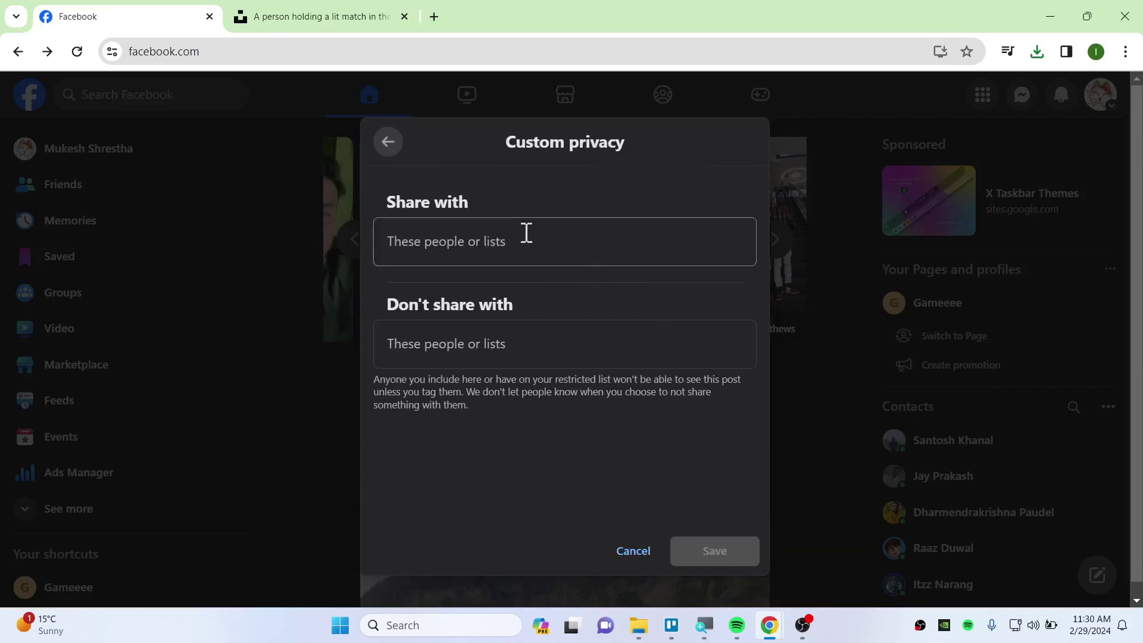
{"action": "left_click", "coordinate": [526, 241]}
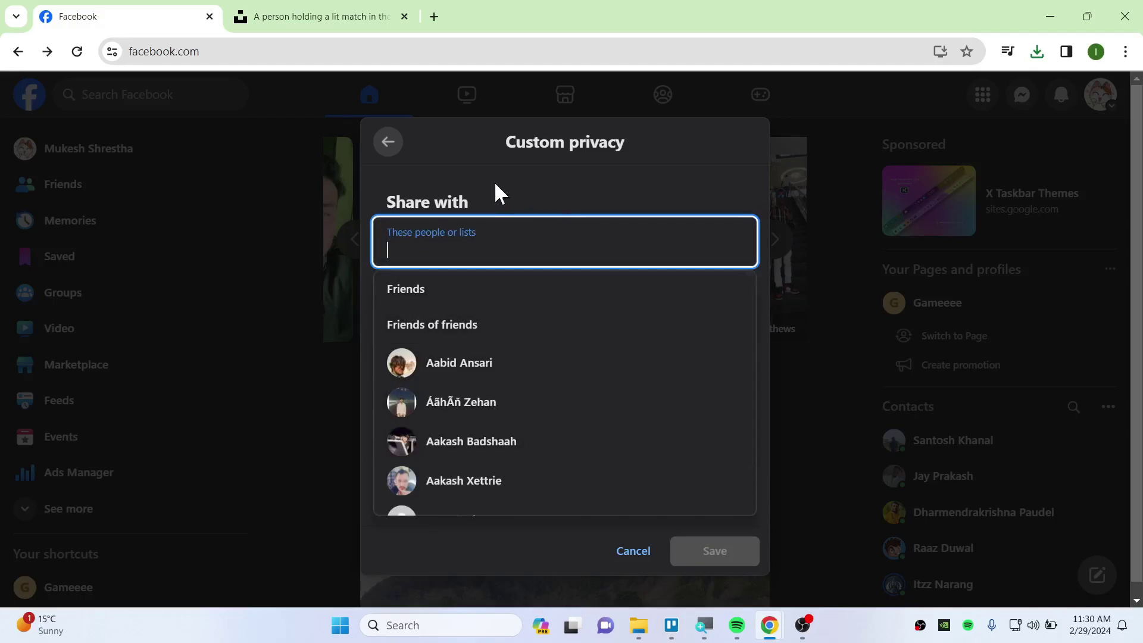
{"action": "left_click", "coordinate": [556, 189]}
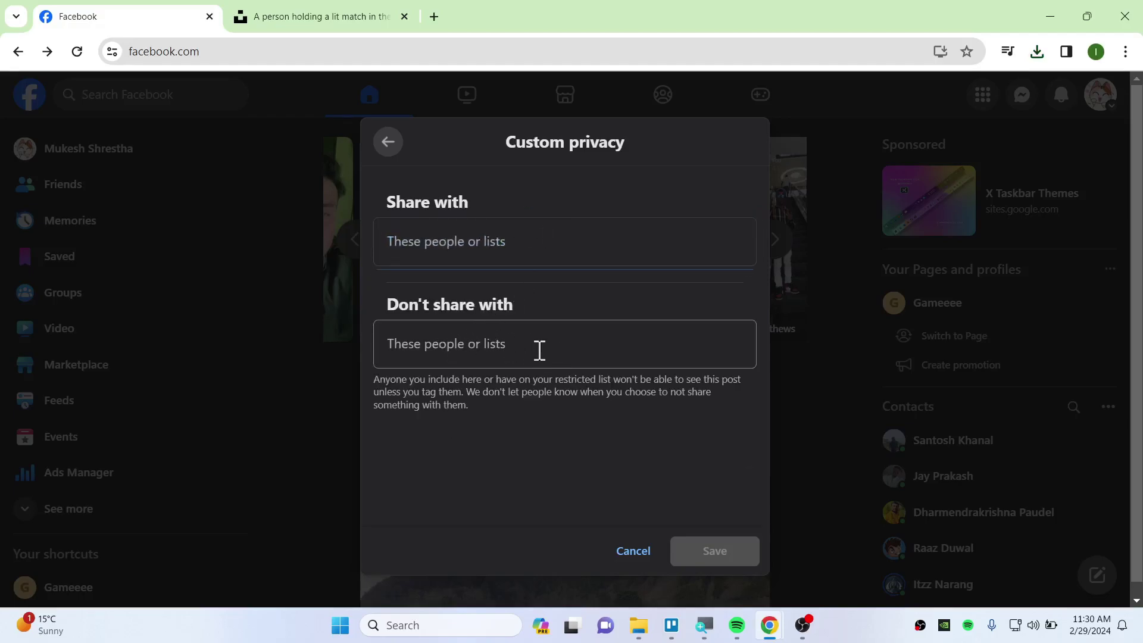
{"action": "left_click", "coordinate": [390, 143]}
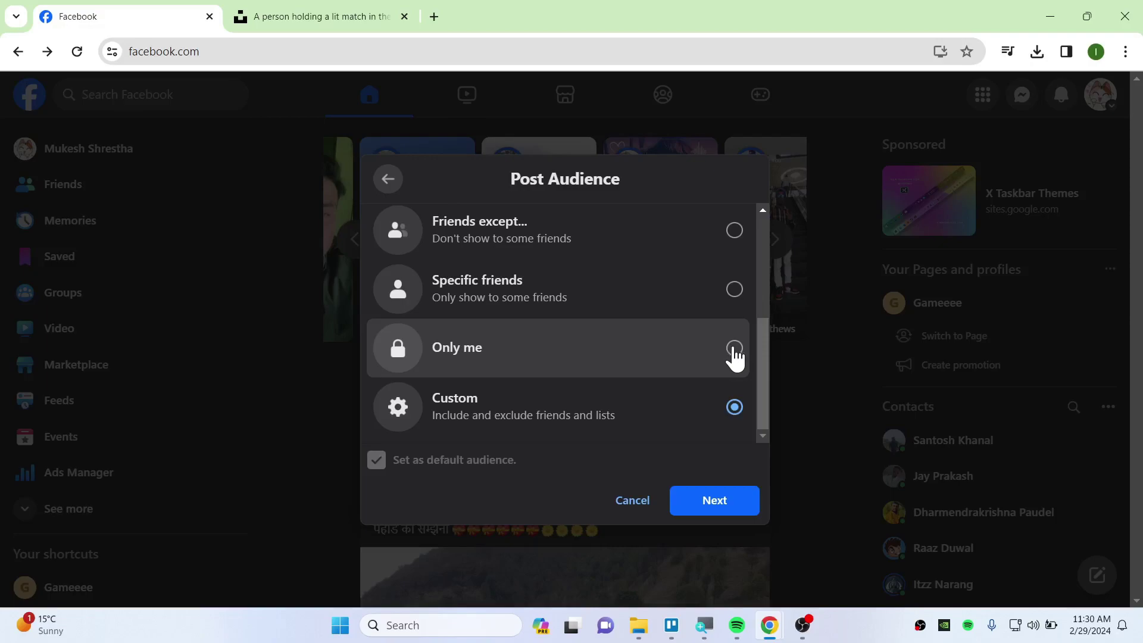
{"action": "left_click", "coordinate": [734, 350]}
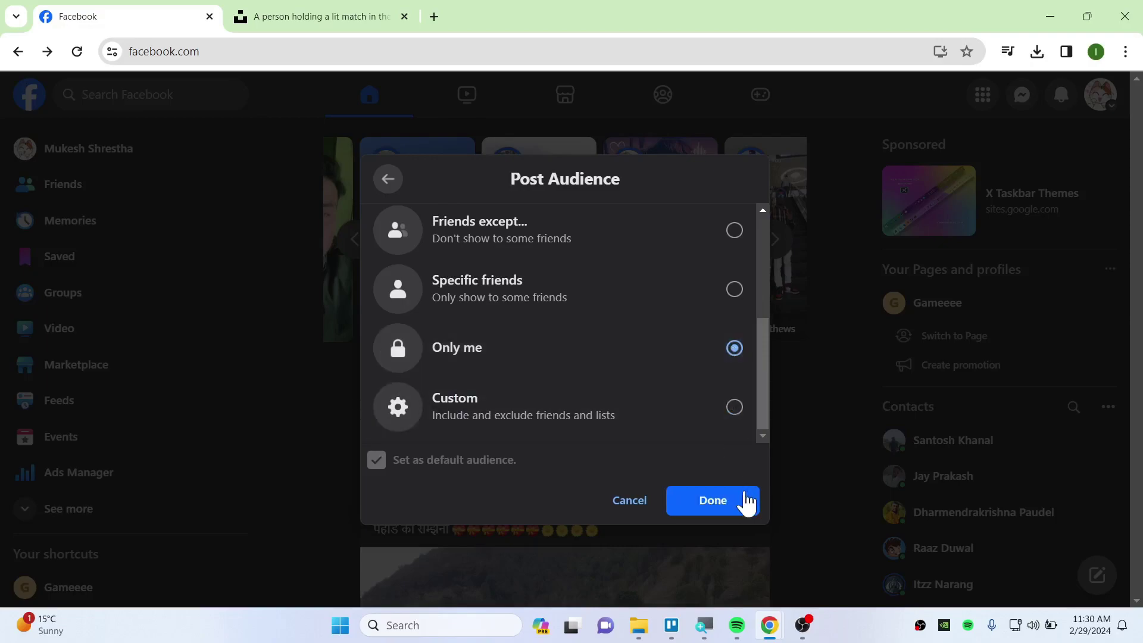
Step: Confirm Only me, attach the sky photo from Downloads, caption it 'nature' and post
{"action": "left_click", "coordinate": [713, 502]}
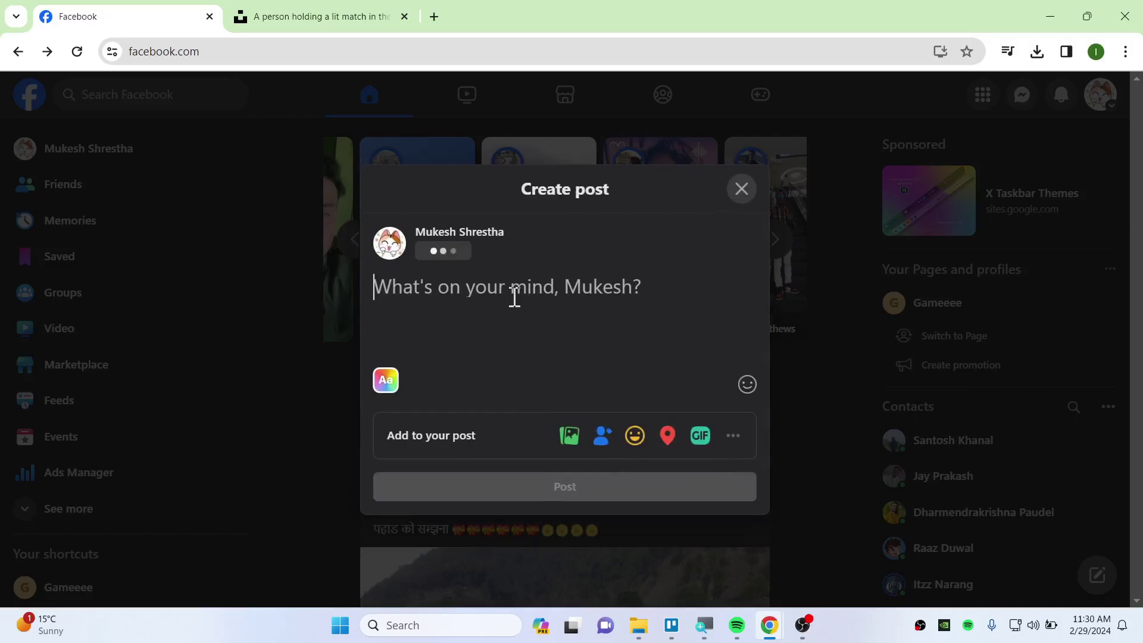
{"action": "left_click", "coordinate": [568, 437]}
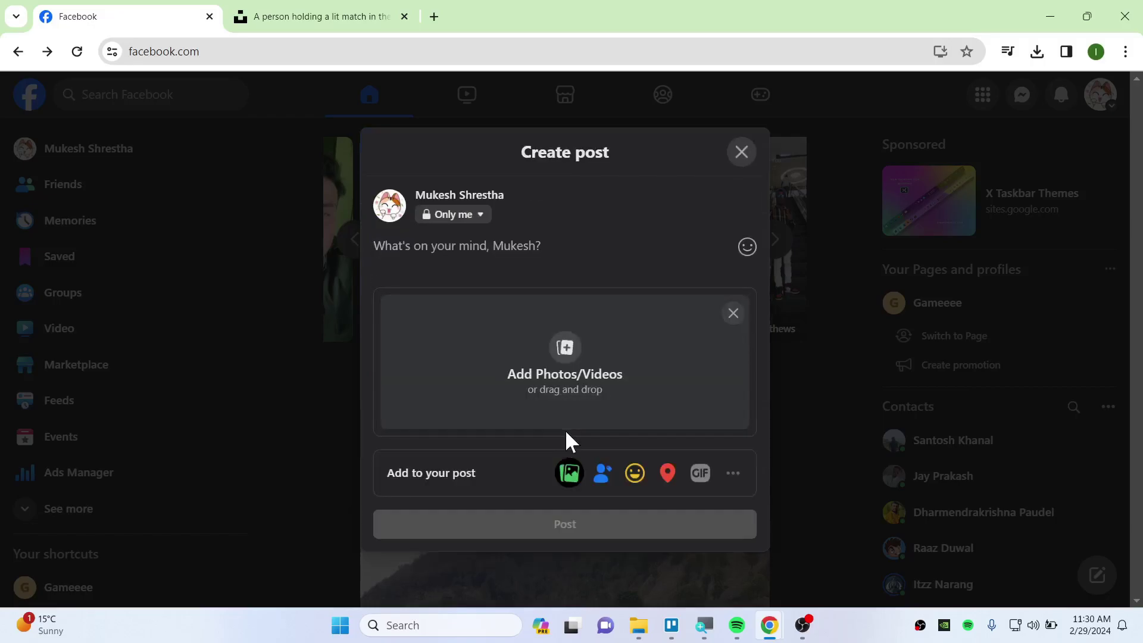
{"action": "left_click", "coordinate": [566, 348]}
{"action": "double_click", "coordinate": [480, 286]}
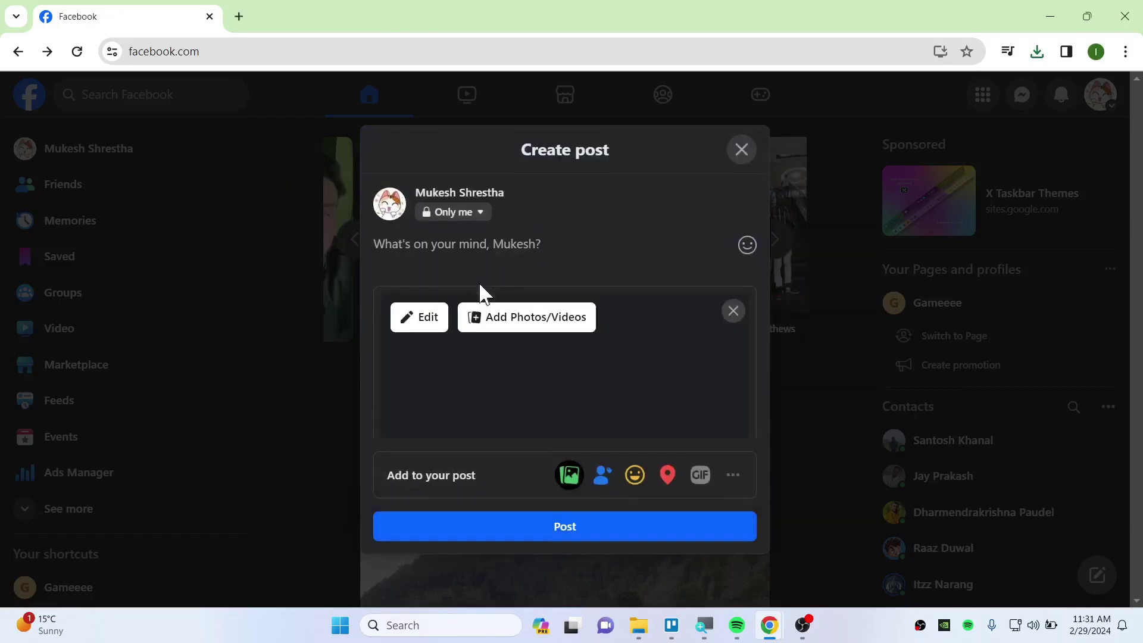
{"action": "left_click", "coordinate": [472, 251]}
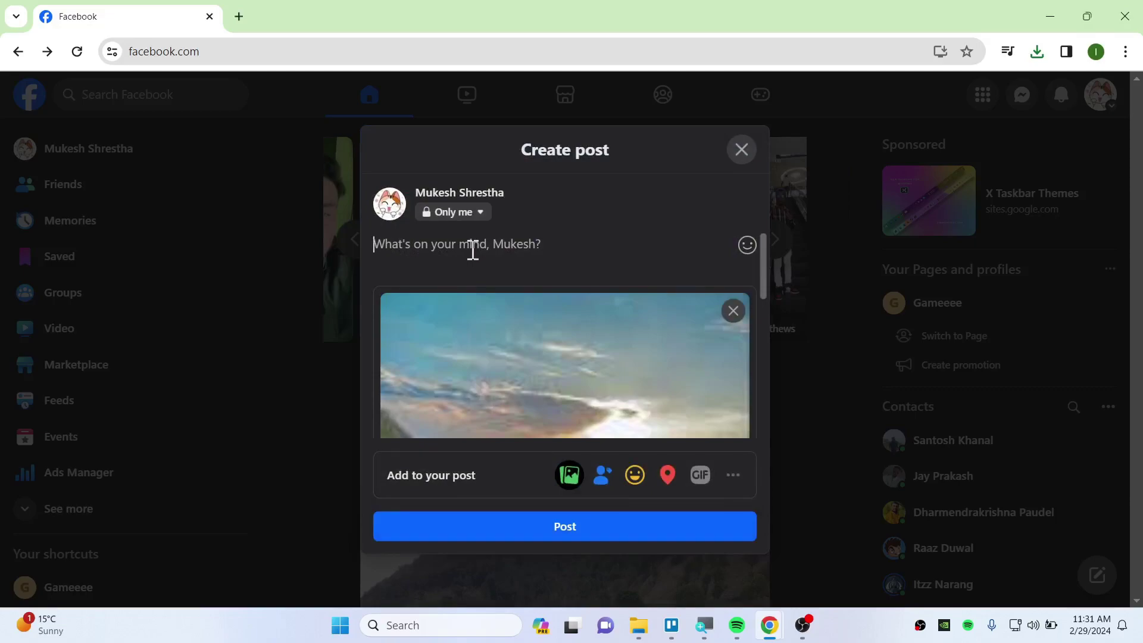
{"action": "type", "text": "nature"}
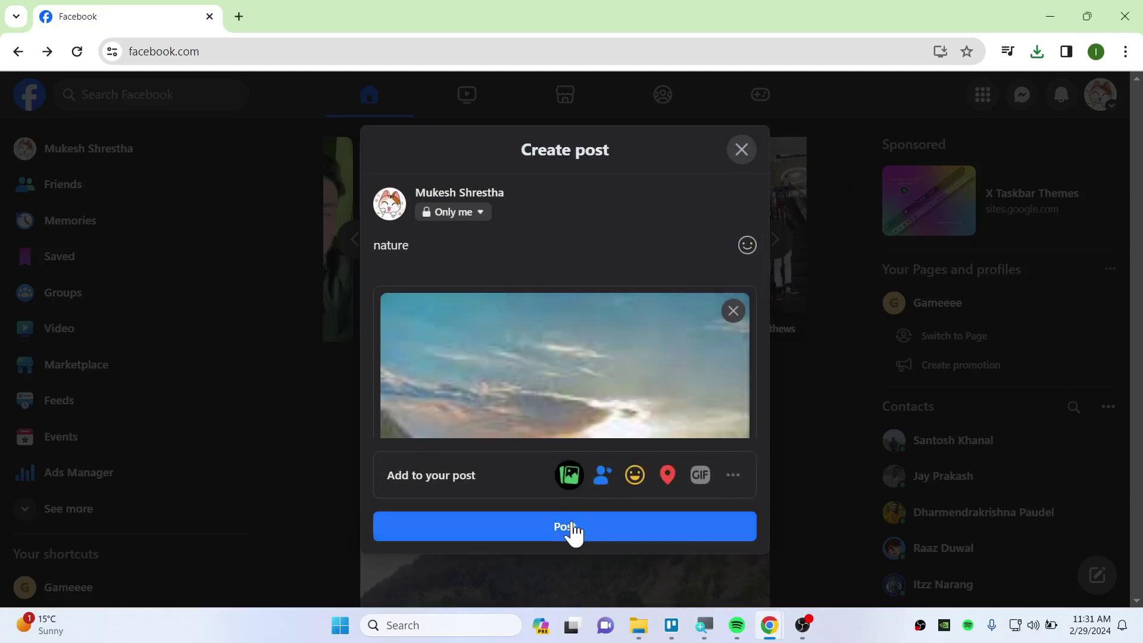
{"action": "left_click", "coordinate": [570, 529]}
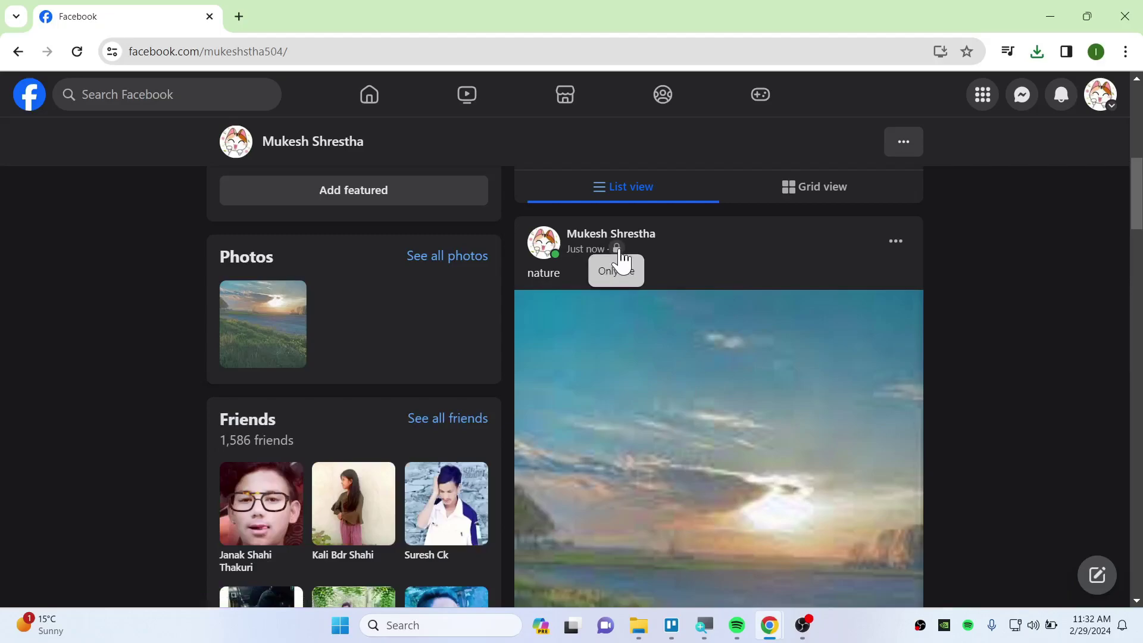
{"action": "scroll", "coordinate": [836, 322], "scroll_direction": "up", "scroll_amount": 5}
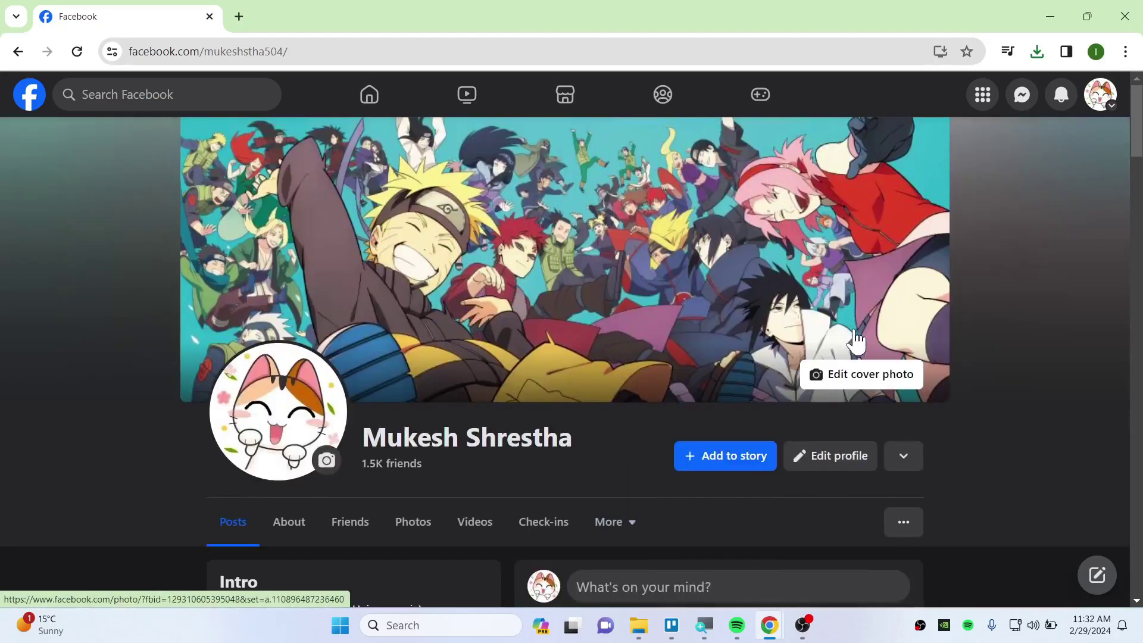
Step: Use View As from the profile's extra options to see the public version
{"action": "left_click", "coordinate": [903, 528]}
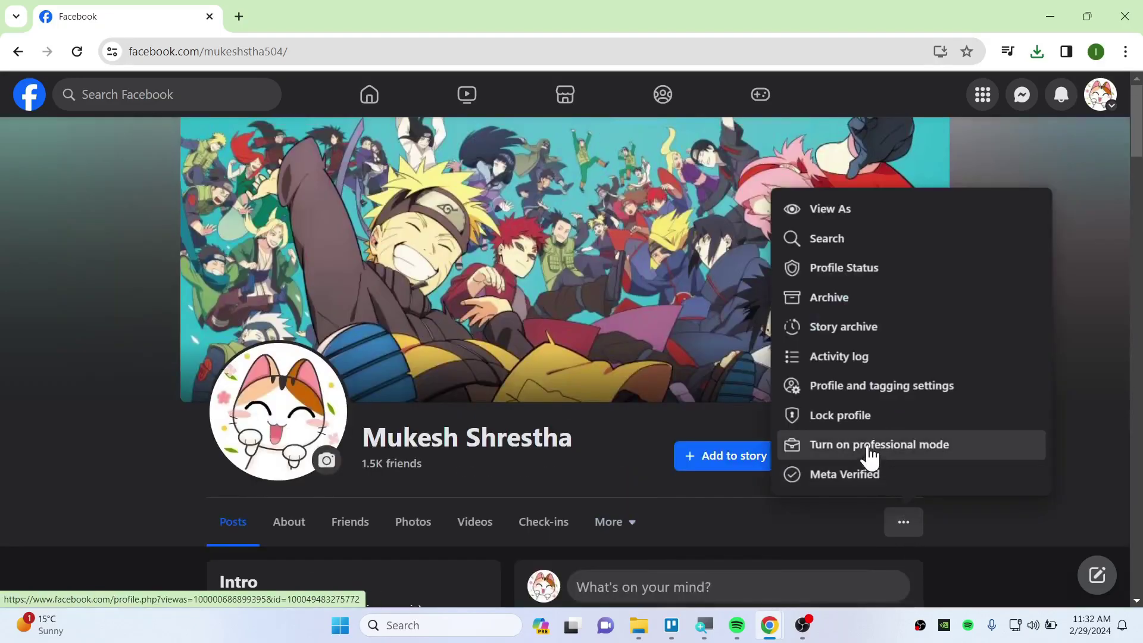
{"action": "left_click", "coordinate": [843, 210]}
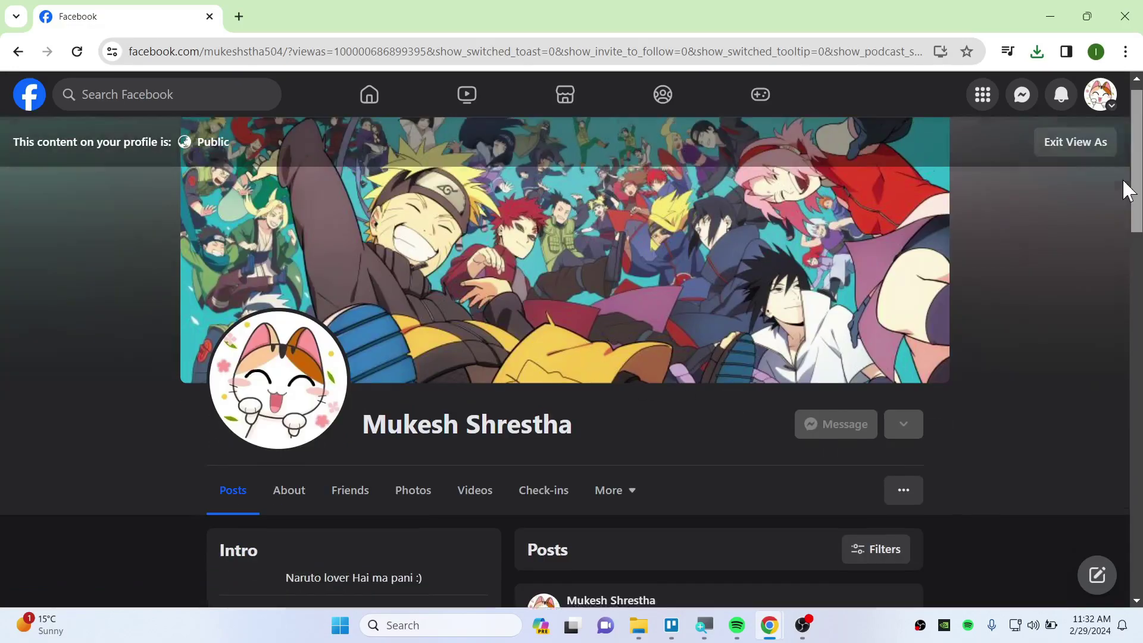
{"action": "scroll", "coordinate": [1123, 178], "scroll_direction": "down", "scroll_amount": 1}
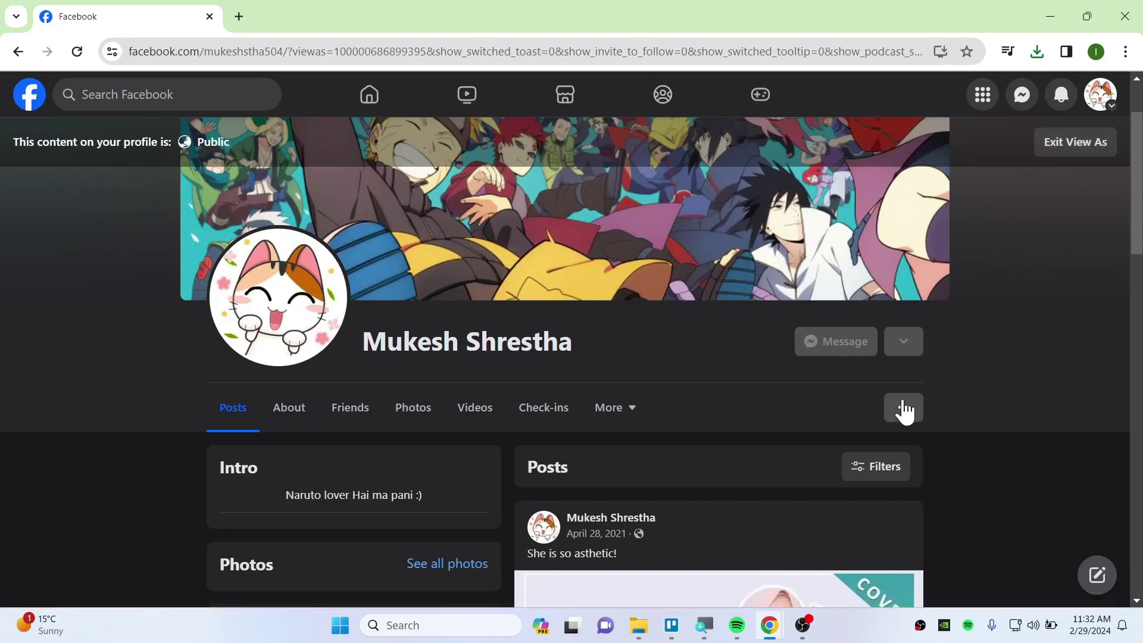
Step: Exit the View As public preview of the profile
{"action": "left_click", "coordinate": [1097, 143]}
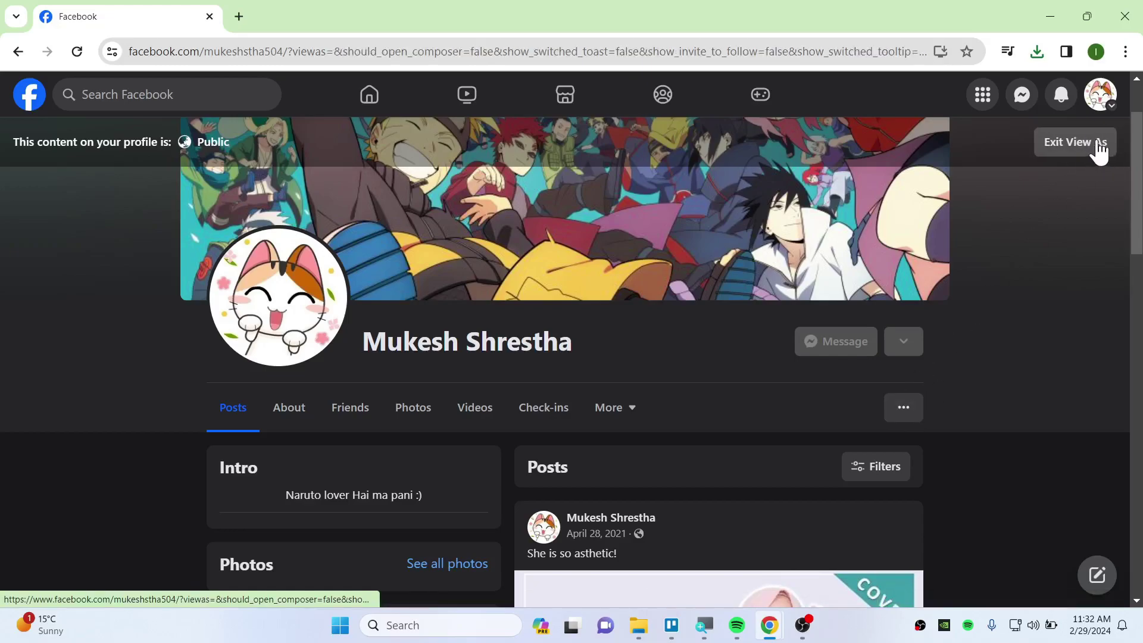
{"action": "scroll", "coordinate": [783, 310], "scroll_direction": "down", "scroll_amount": 6}
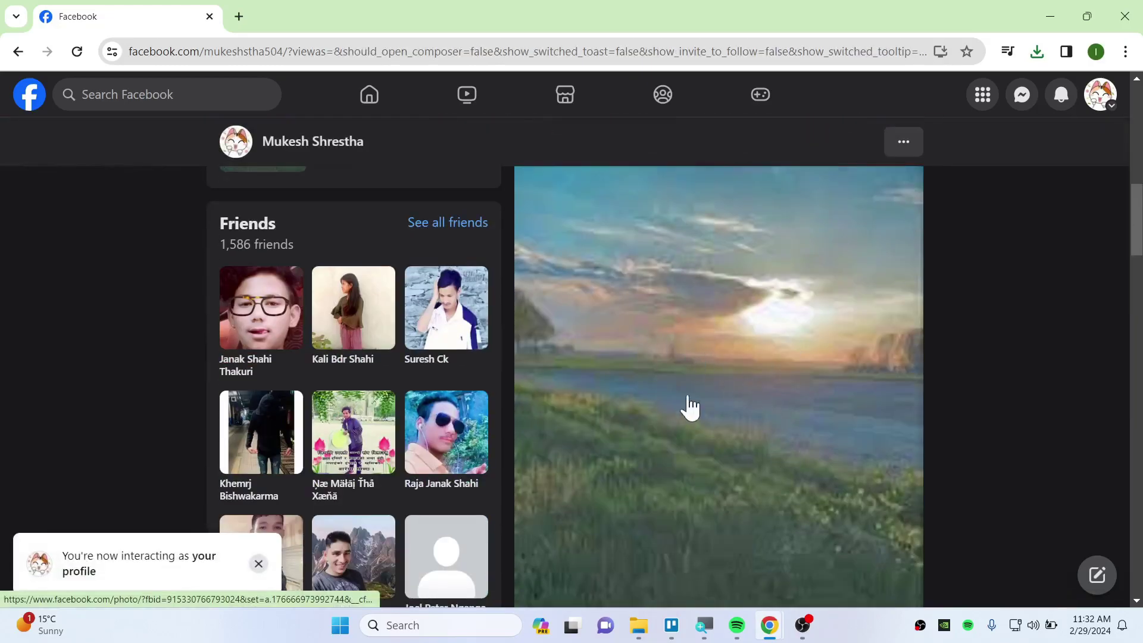
{"action": "scroll", "coordinate": [687, 402], "scroll_direction": "down", "scroll_amount": 1}
{"action": "scroll", "coordinate": [714, 386], "scroll_direction": "up", "scroll_amount": 3}
{"action": "scroll", "coordinate": [777, 399], "scroll_direction": "up", "scroll_amount": 3}
{"action": "scroll", "coordinate": [753, 370], "scroll_direction": "up", "scroll_amount": 1}
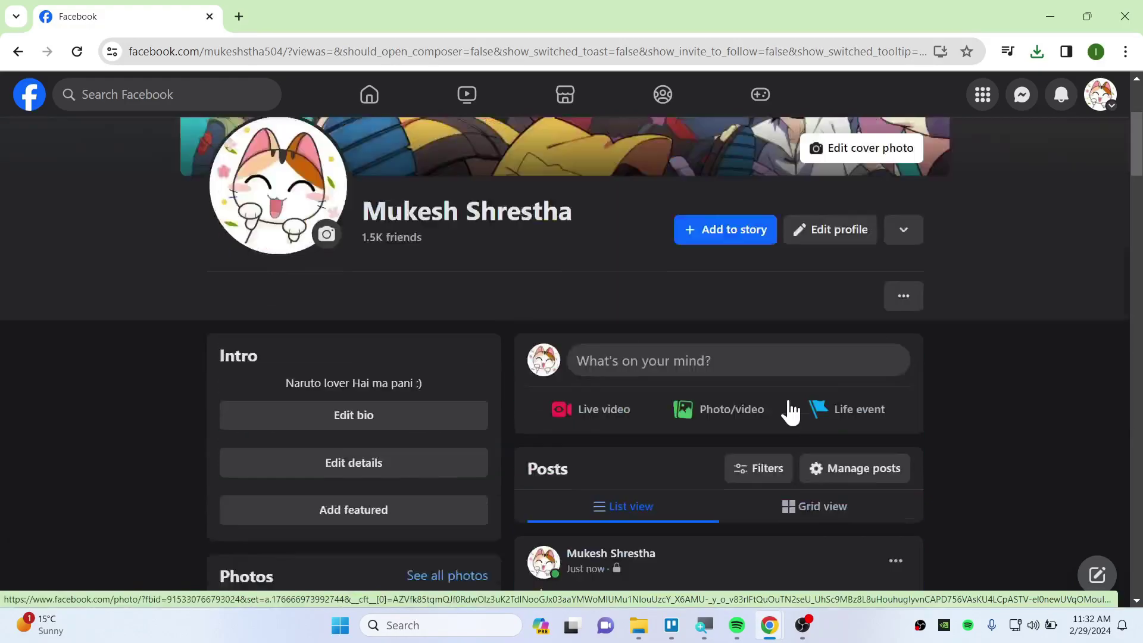
{"action": "scroll", "coordinate": [791, 408], "scroll_direction": "down", "scroll_amount": 6}
{"action": "scroll", "coordinate": [757, 360], "scroll_direction": "up", "scroll_amount": 2}
{"action": "scroll", "coordinate": [712, 416], "scroll_direction": "up", "scroll_amount": 5}
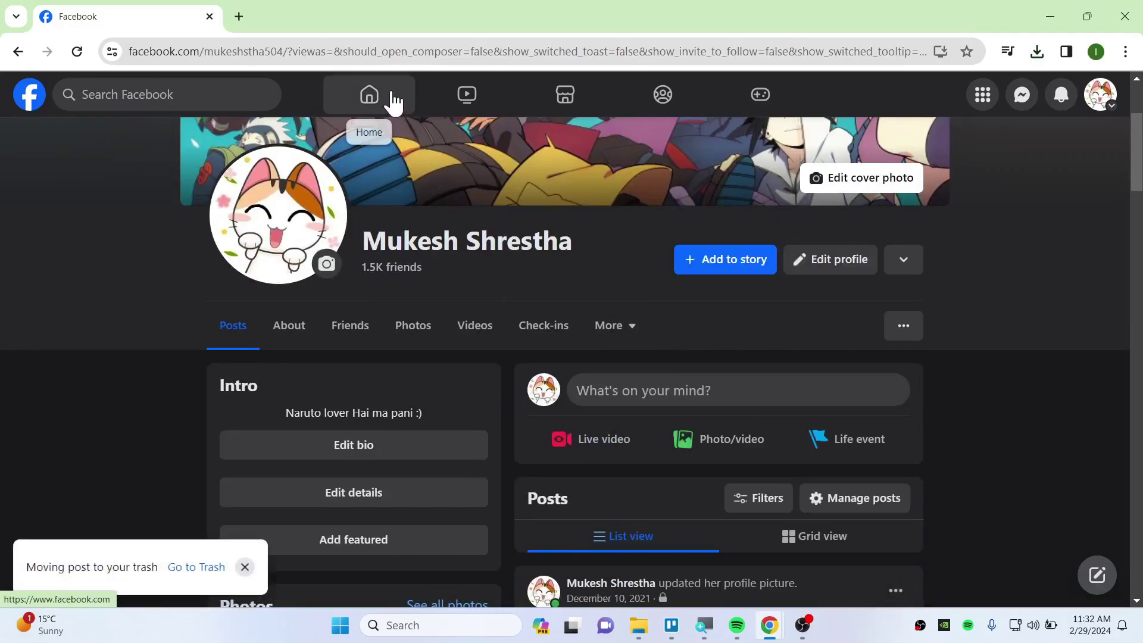
Step: From Add to story settings, change story privacy from Public to Friends and save
{"action": "left_click", "coordinate": [723, 268]}
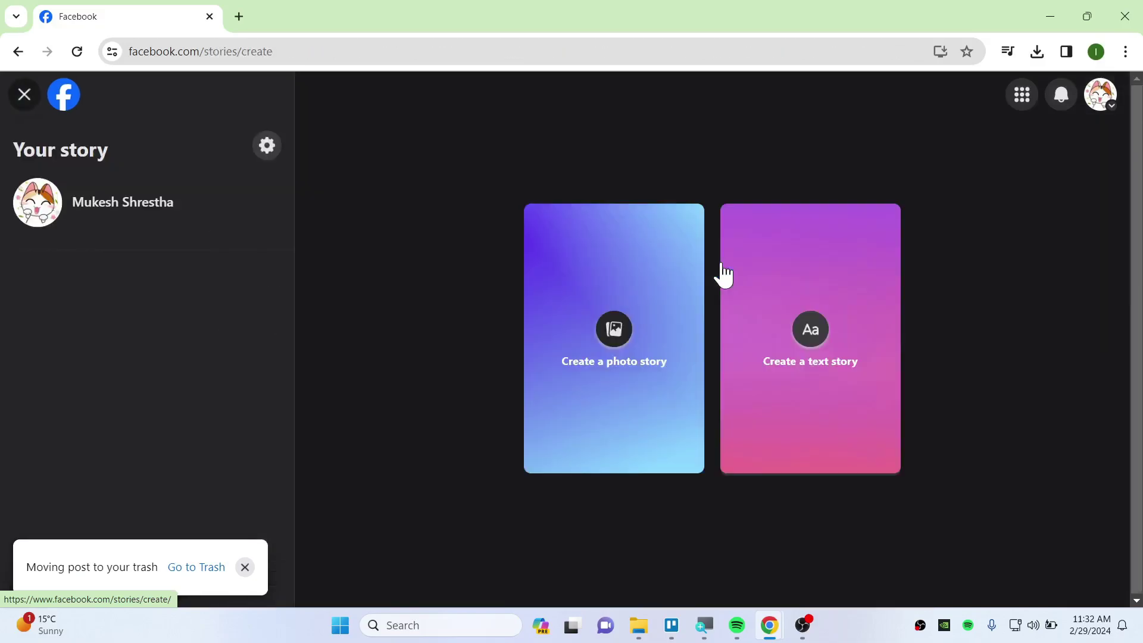
{"action": "left_click", "coordinate": [267, 147]}
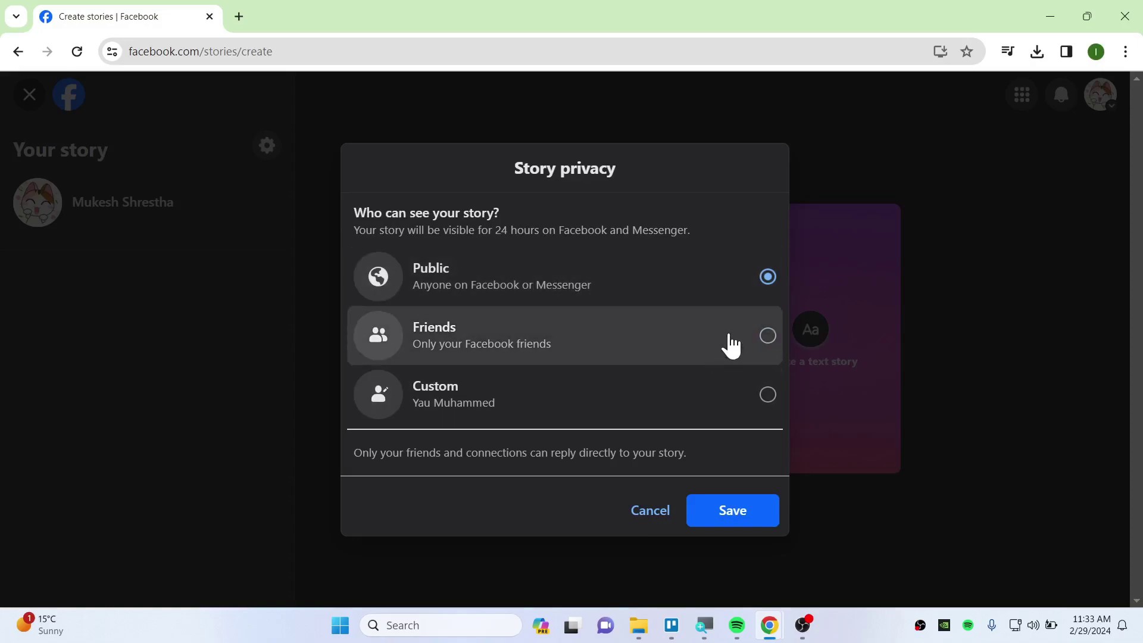
{"action": "left_click", "coordinate": [766, 336]}
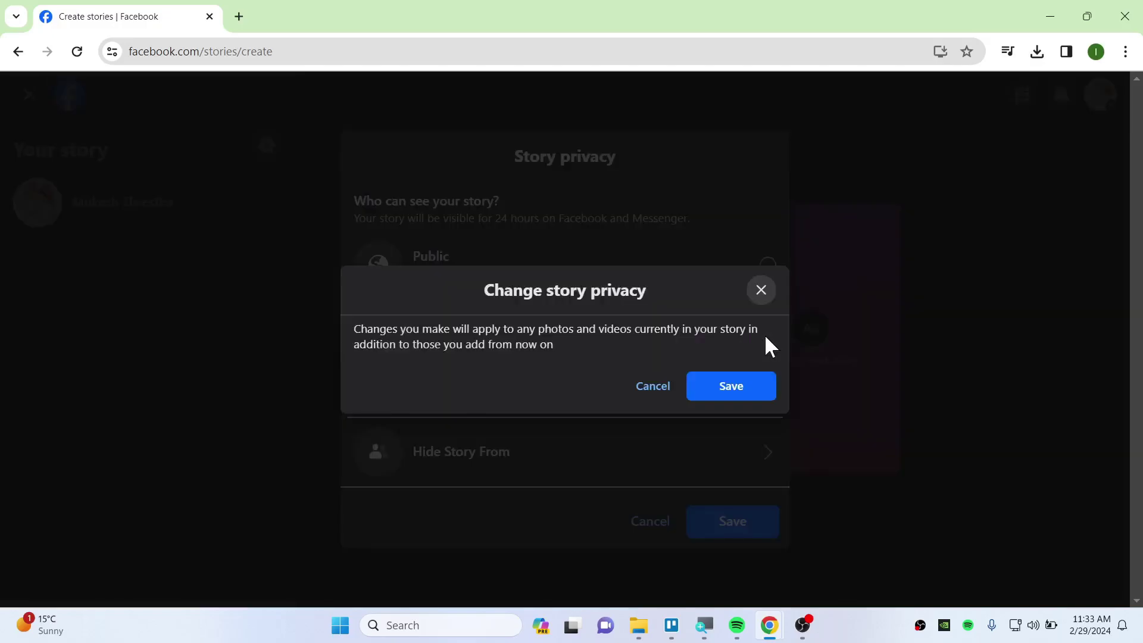
{"action": "left_click", "coordinate": [742, 390]}
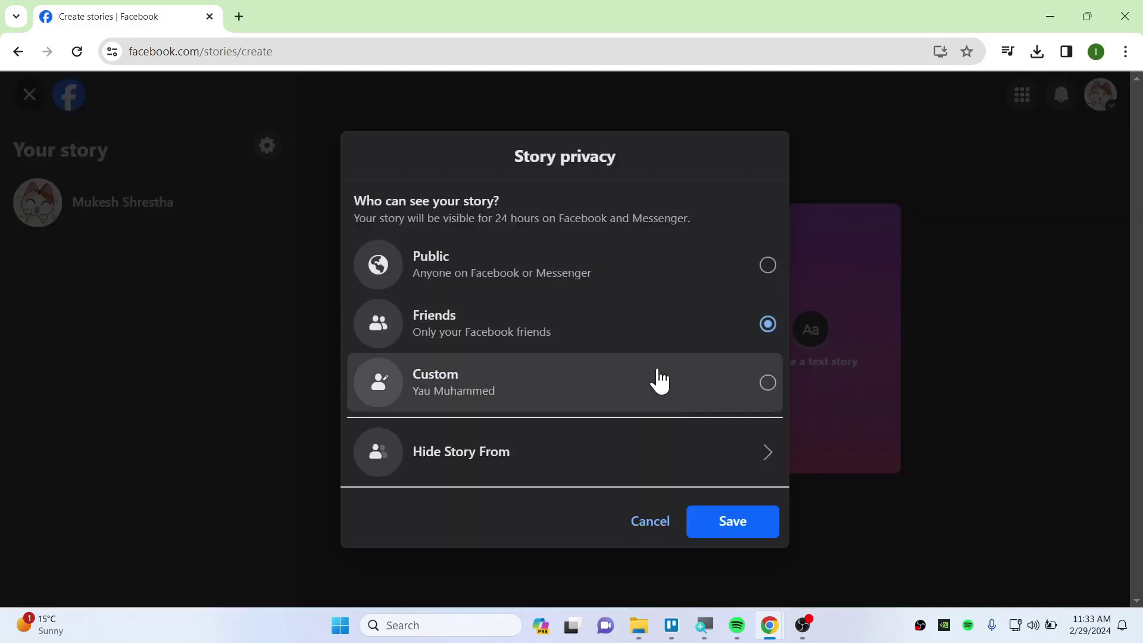
{"action": "left_click", "coordinate": [737, 525]}
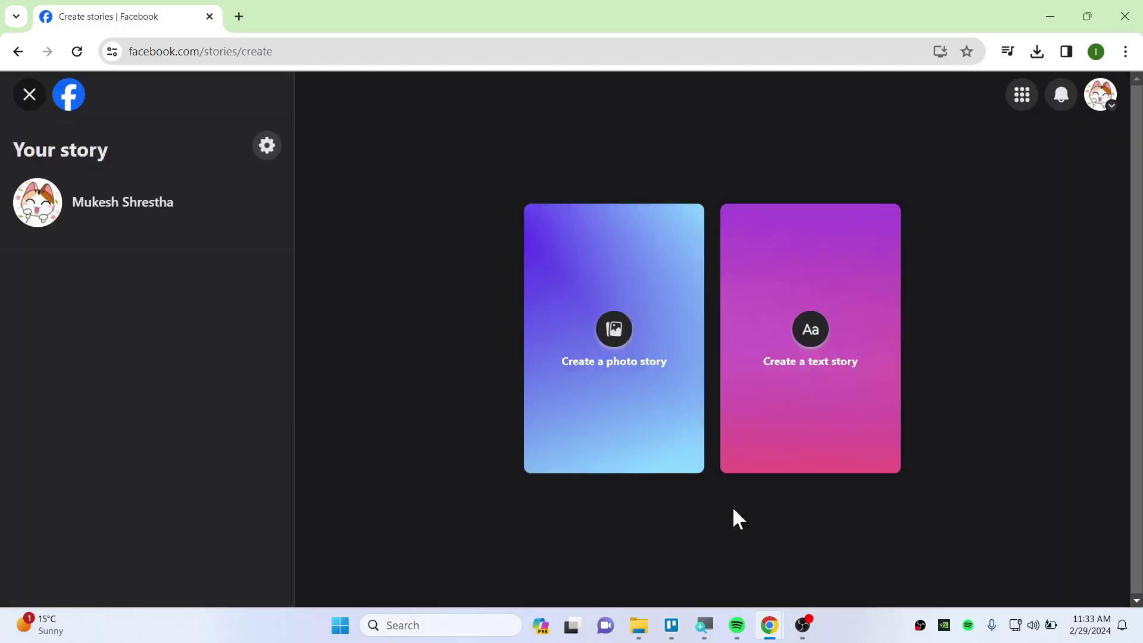
Step: Create a photo story from the grassy landscape image and share it
{"action": "left_click", "coordinate": [629, 317]}
{"action": "left_click", "coordinate": [466, 282]}
{"action": "double_click", "coordinate": [467, 282]}
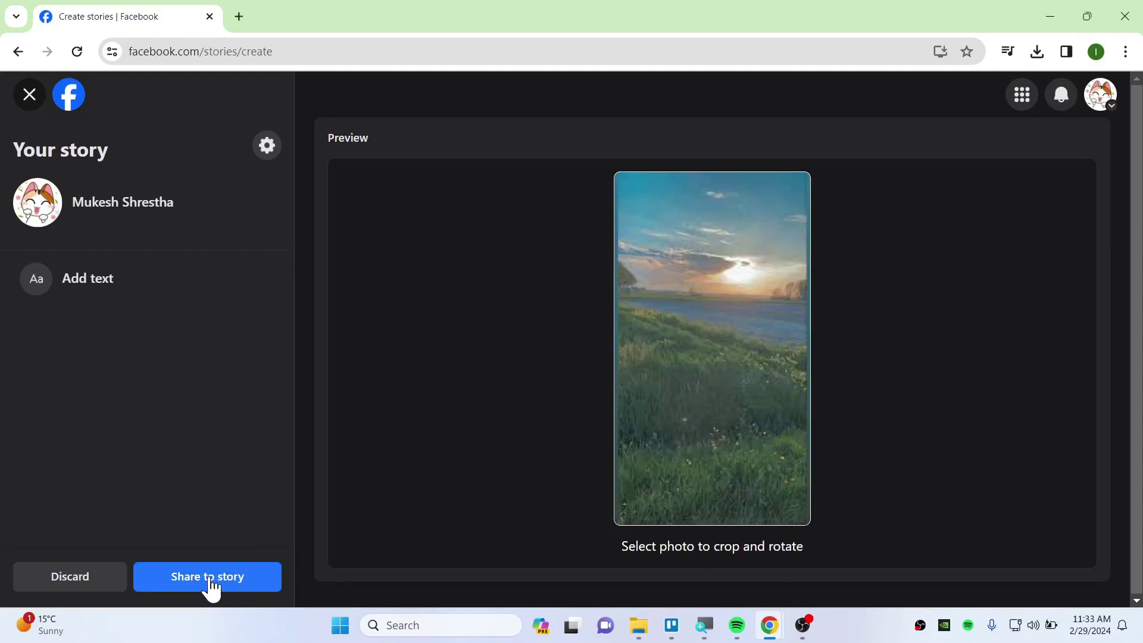
{"action": "left_click", "coordinate": [217, 584]}
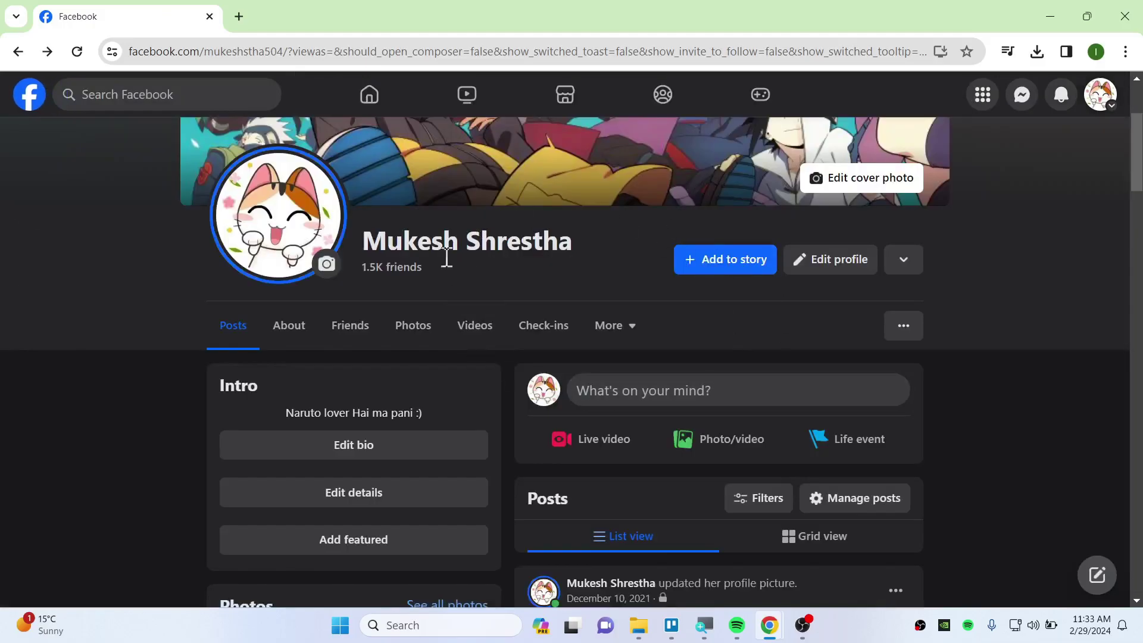
Step: Open the new landscape story from the profile picture and pause its playback
{"action": "left_click", "coordinate": [283, 211]}
{"action": "left_click", "coordinate": [232, 320]}
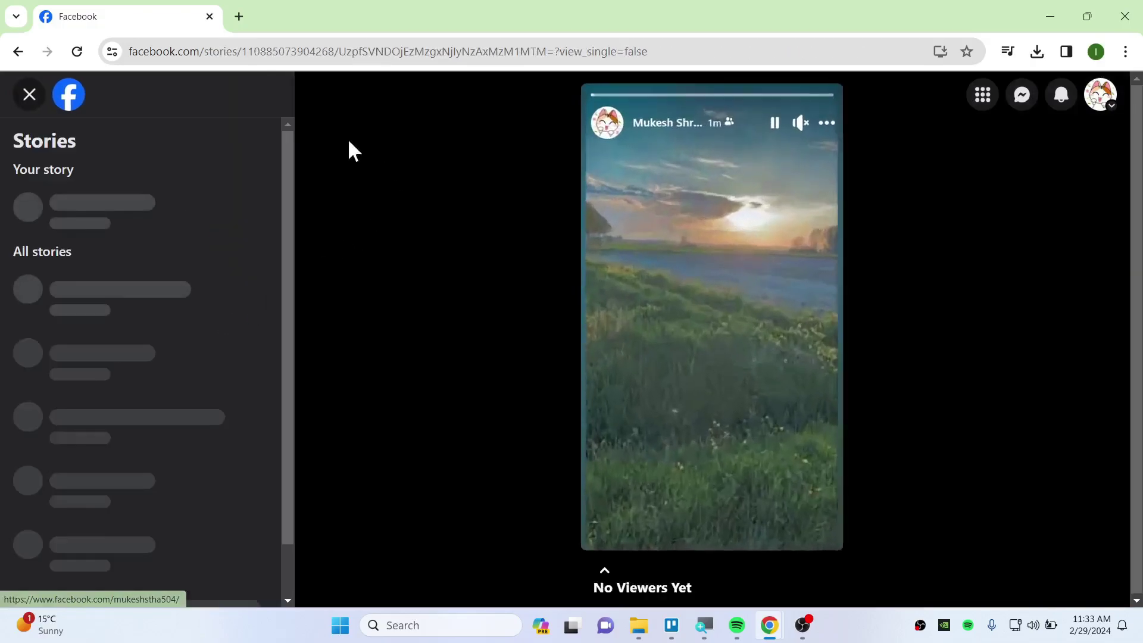
{"action": "left_click", "coordinate": [775, 121]}
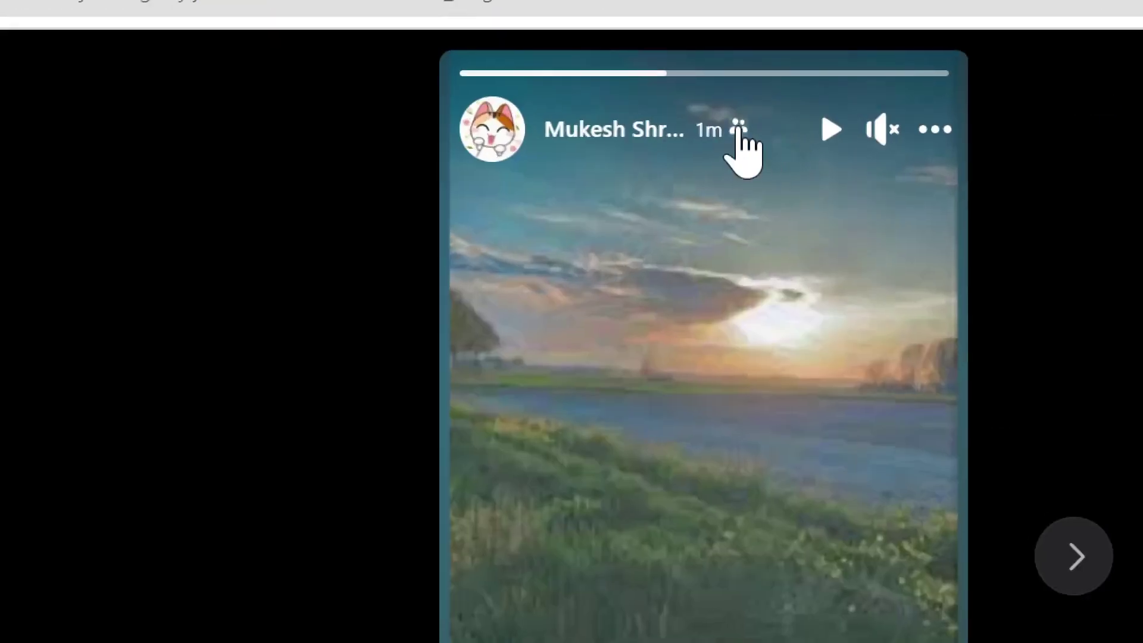